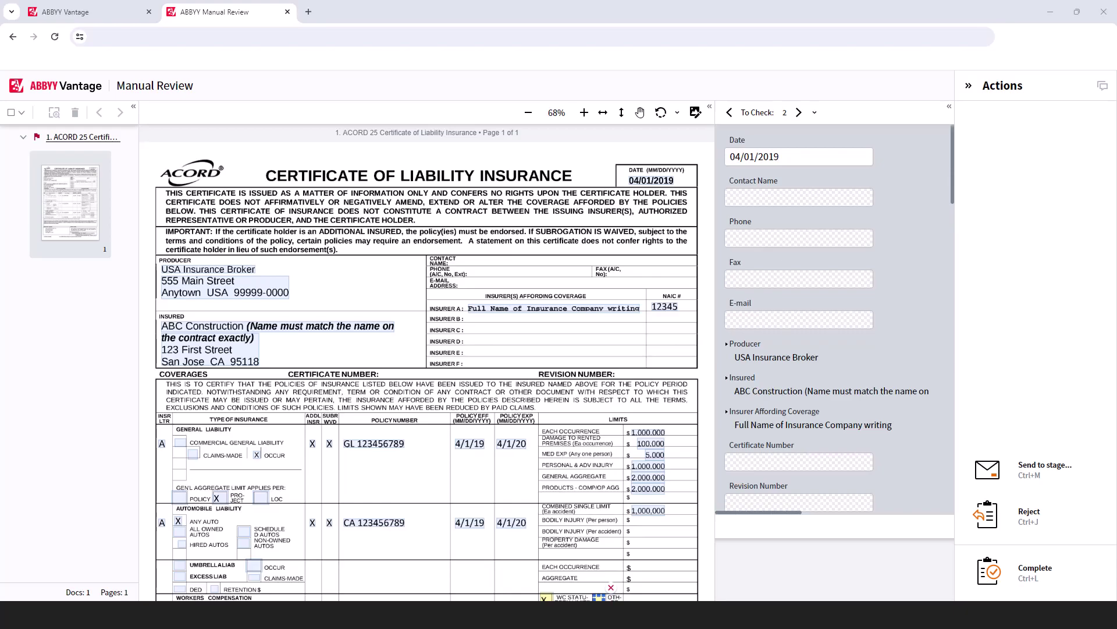
Check the extracted Contact Name and Phone values against the certificate
left_click(774, 200)
left_click(739, 232)
scroll(763, 220, "down", 2)
scroll(771, 341, "down", 3)
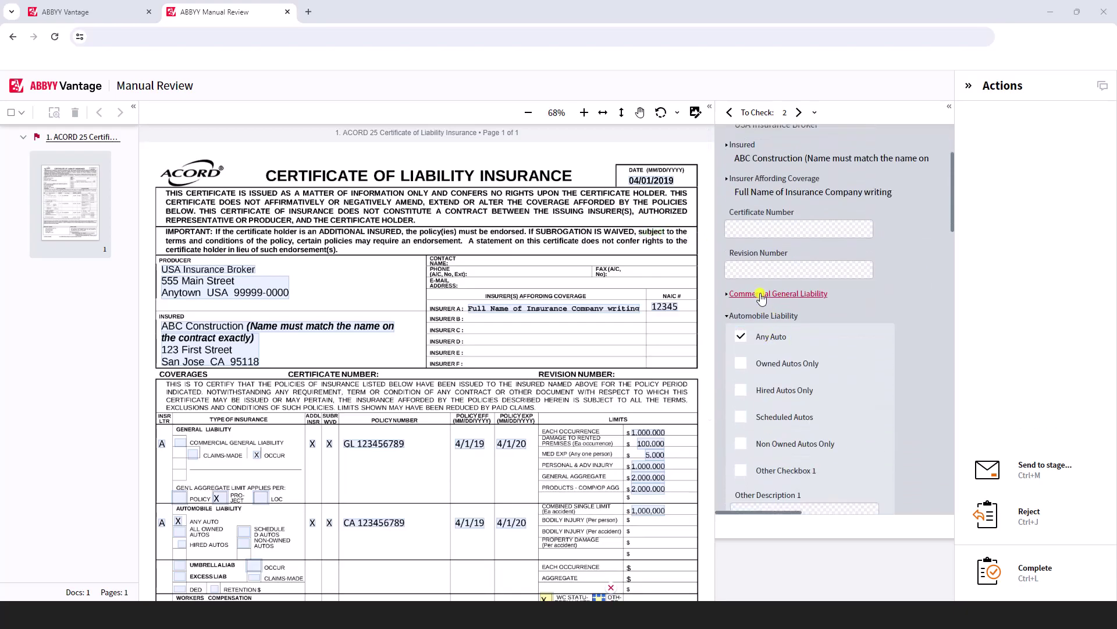
left_click(734, 316)
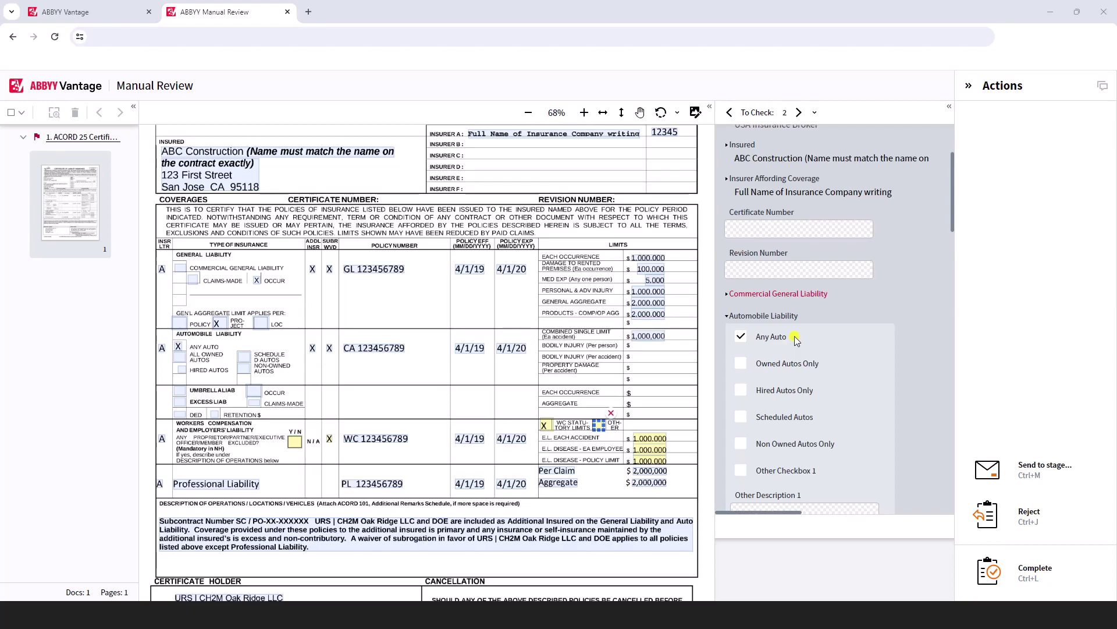
scroll(795, 337, "down", 1)
scroll(795, 337, "down", 1)
scroll(795, 337, "down", 1)
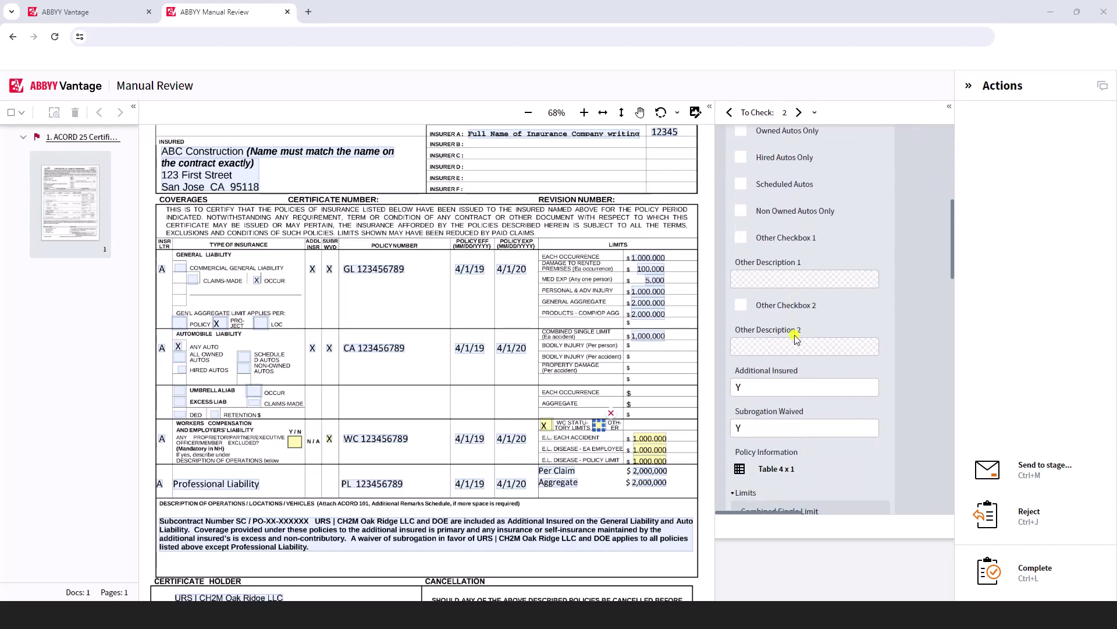
scroll(794, 338, "down", 2)
scroll(786, 350, "down", 1)
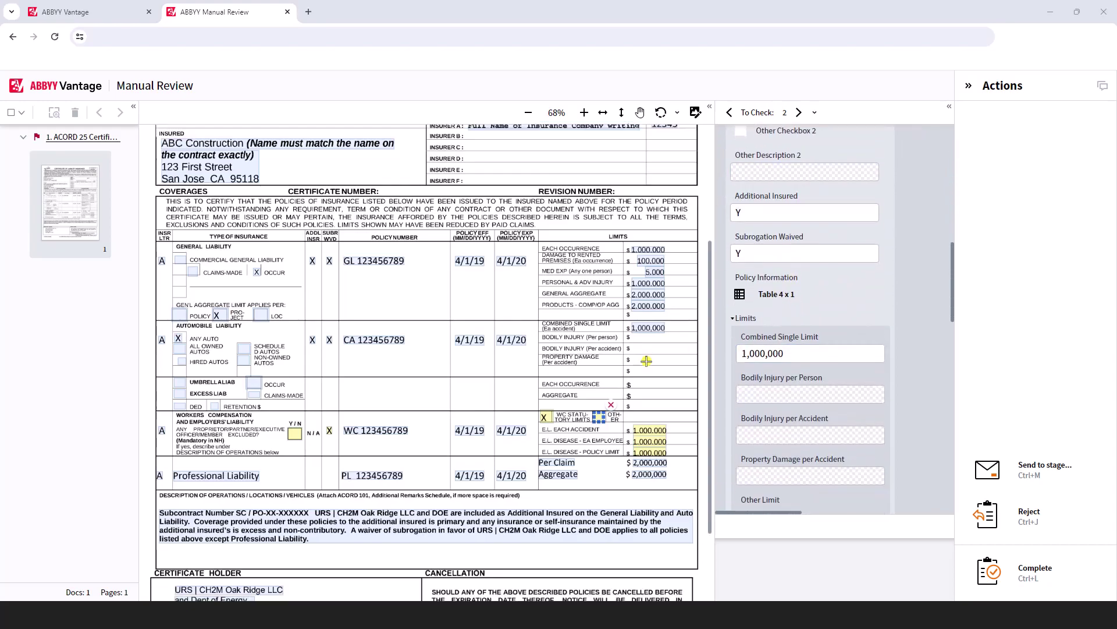
scroll(649, 363, "down", 2)
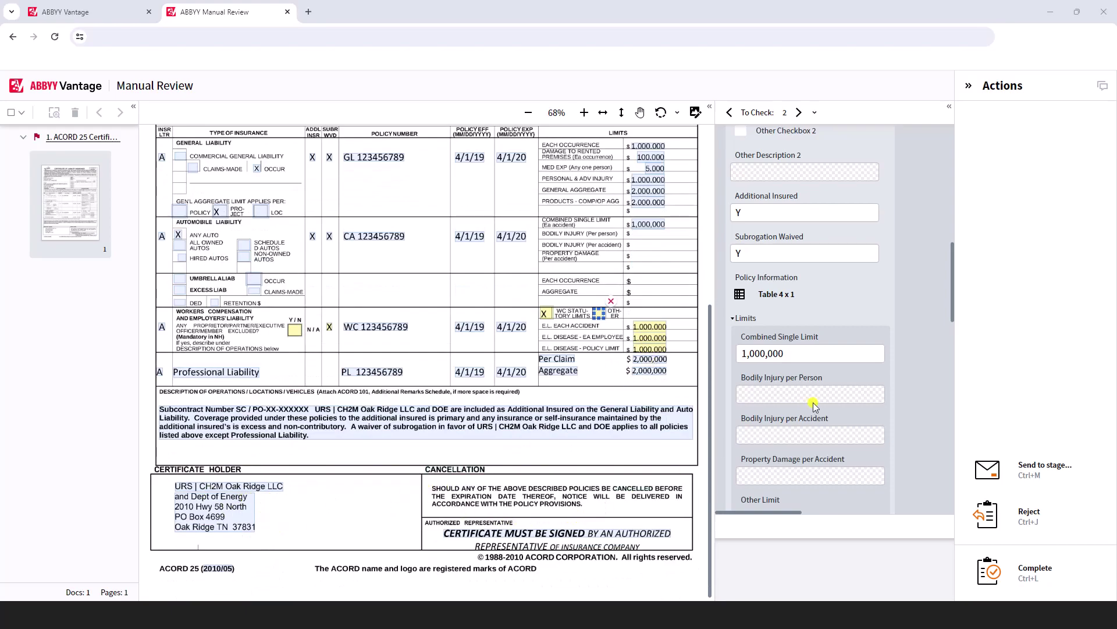
scroll(682, 398, "up", 1)
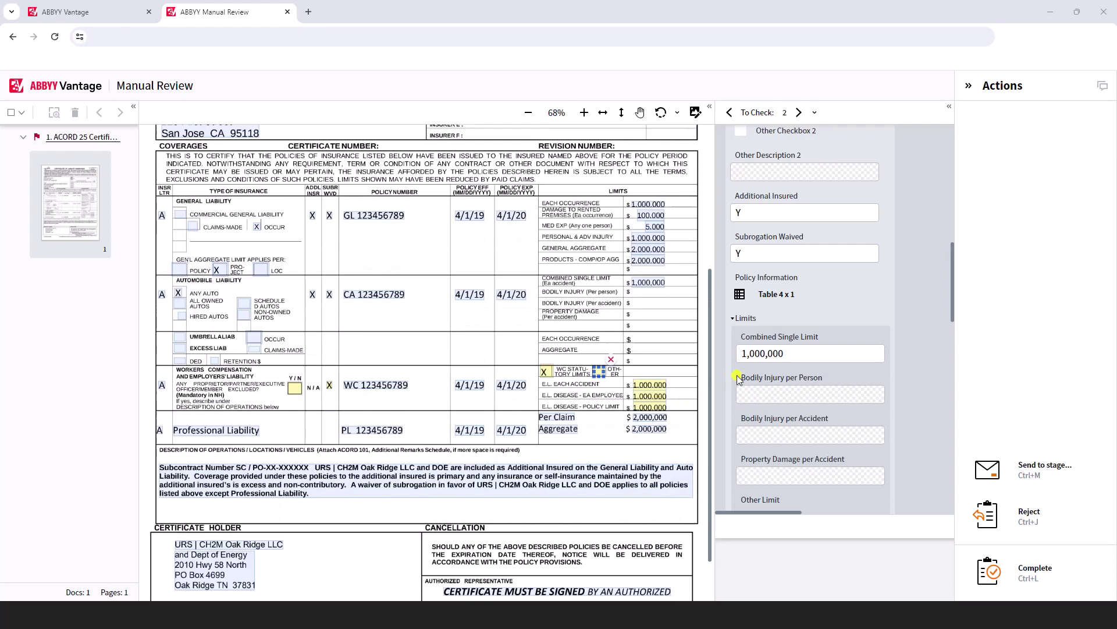
scroll(816, 305, "up", 3)
scroll(808, 314, "up", 3)
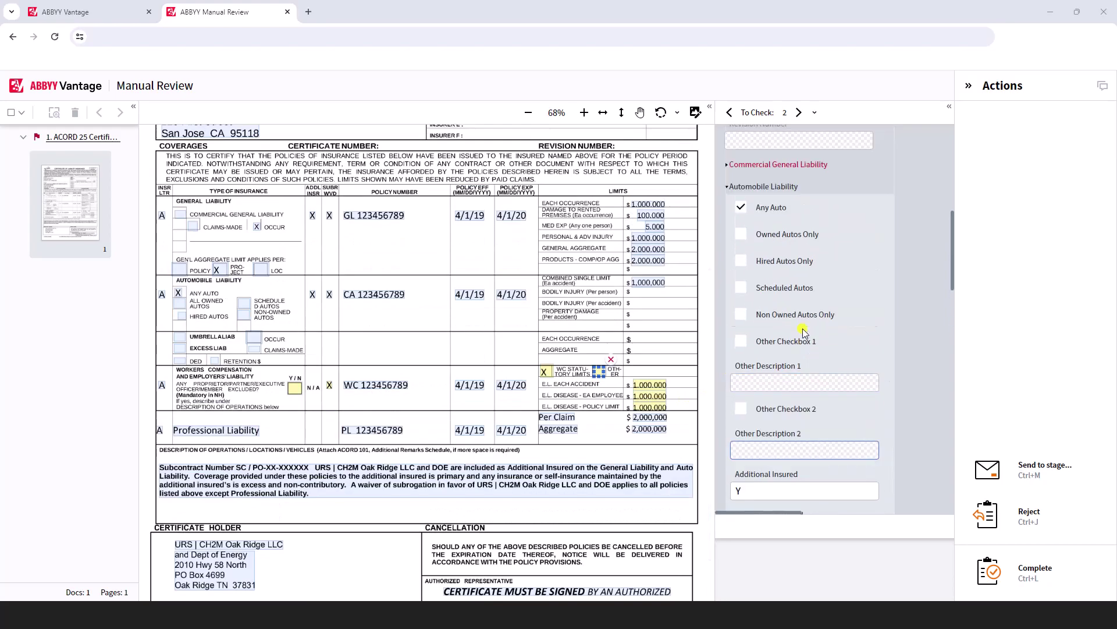
scroll(802, 326, "up", 3)
Expand Commercial General Liability, General Aggregate Limit Applies Per, and Limits fields for review
left_click(730, 294)
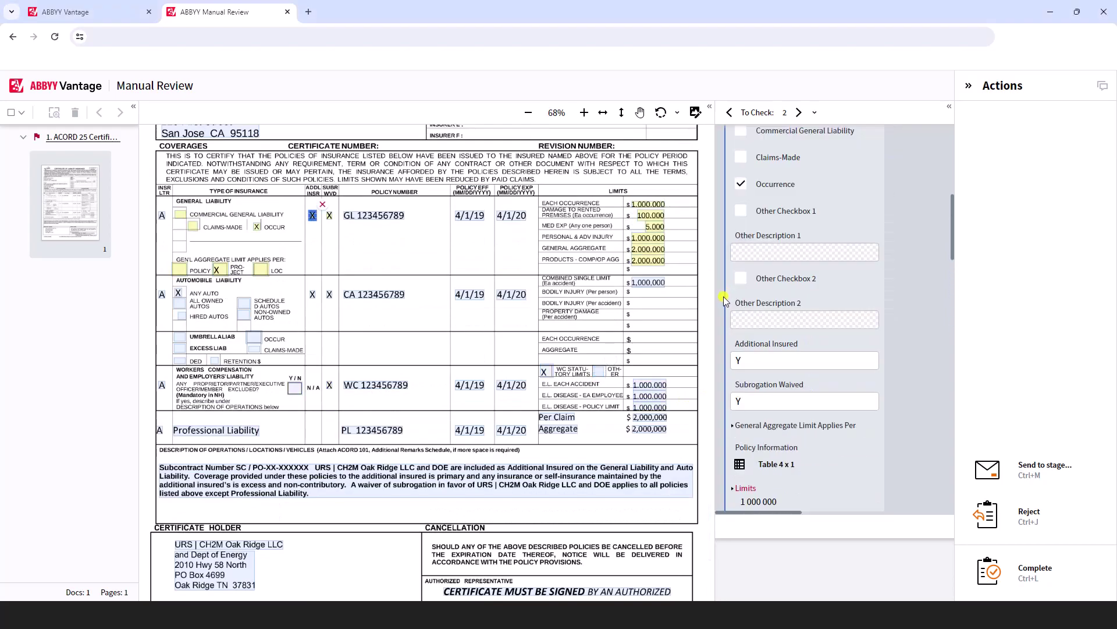
scroll(768, 288, "up", 1)
scroll(774, 286, "up", 2)
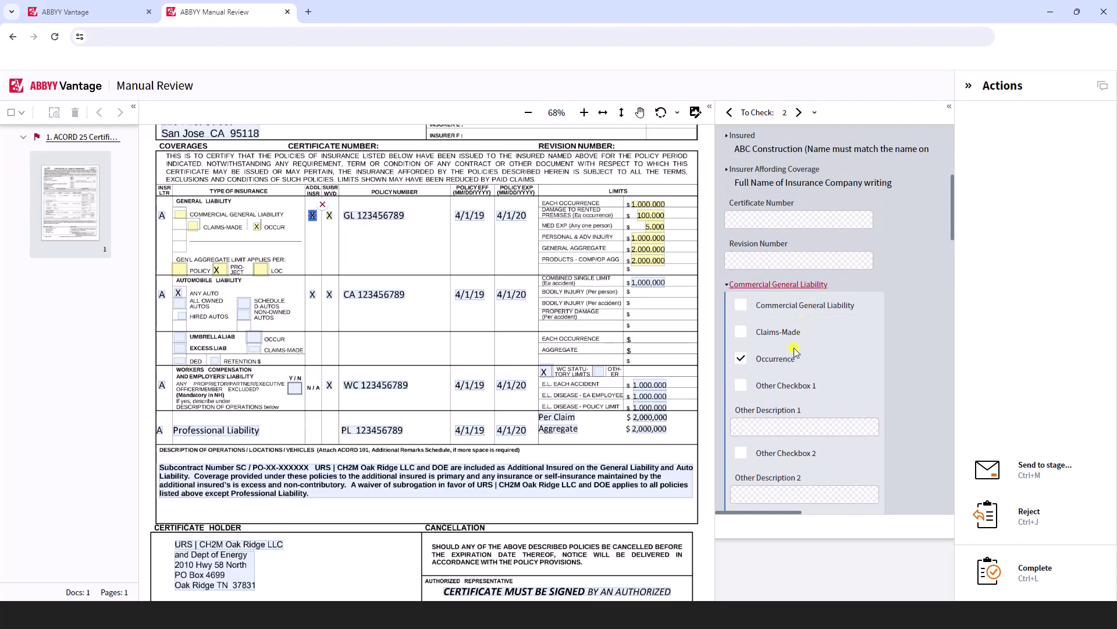
scroll(790, 381, "down", 3)
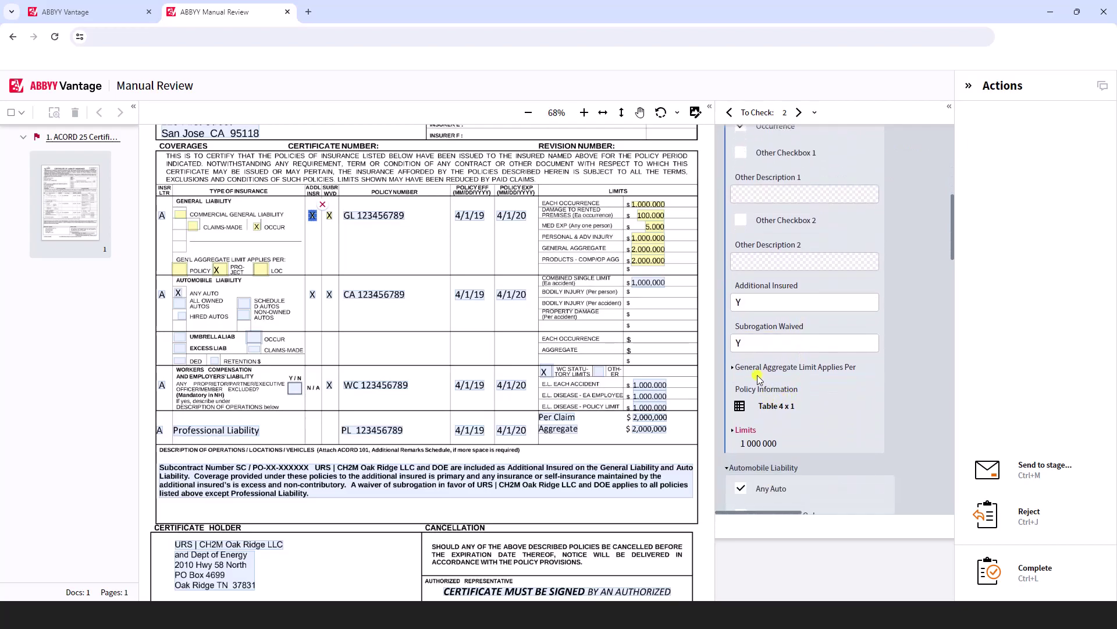
left_click(734, 371)
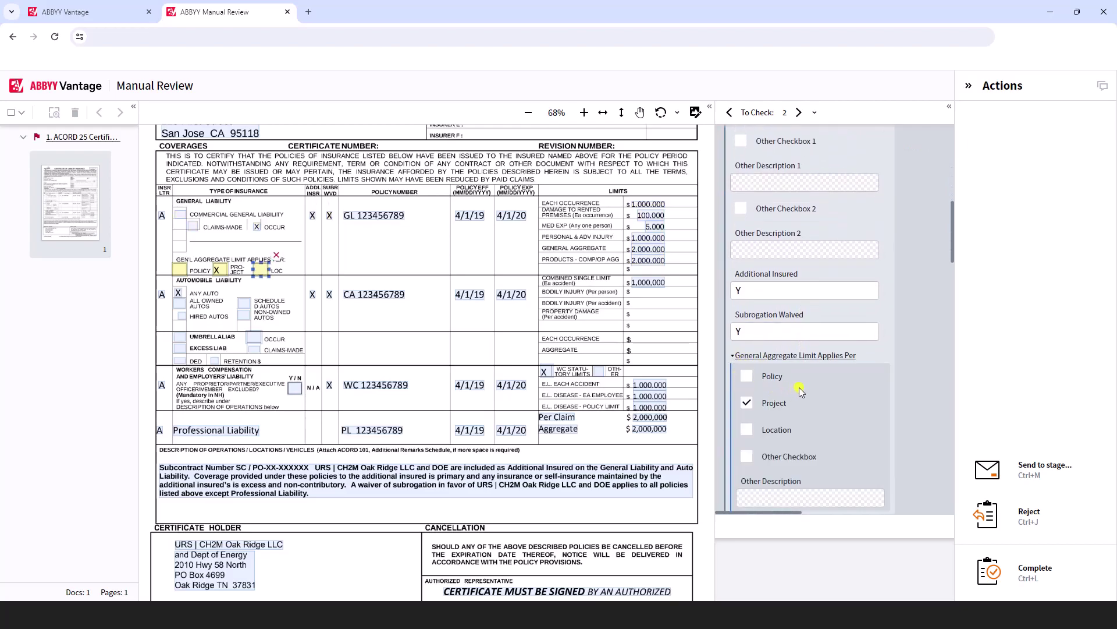
scroll(834, 374, "up", 4)
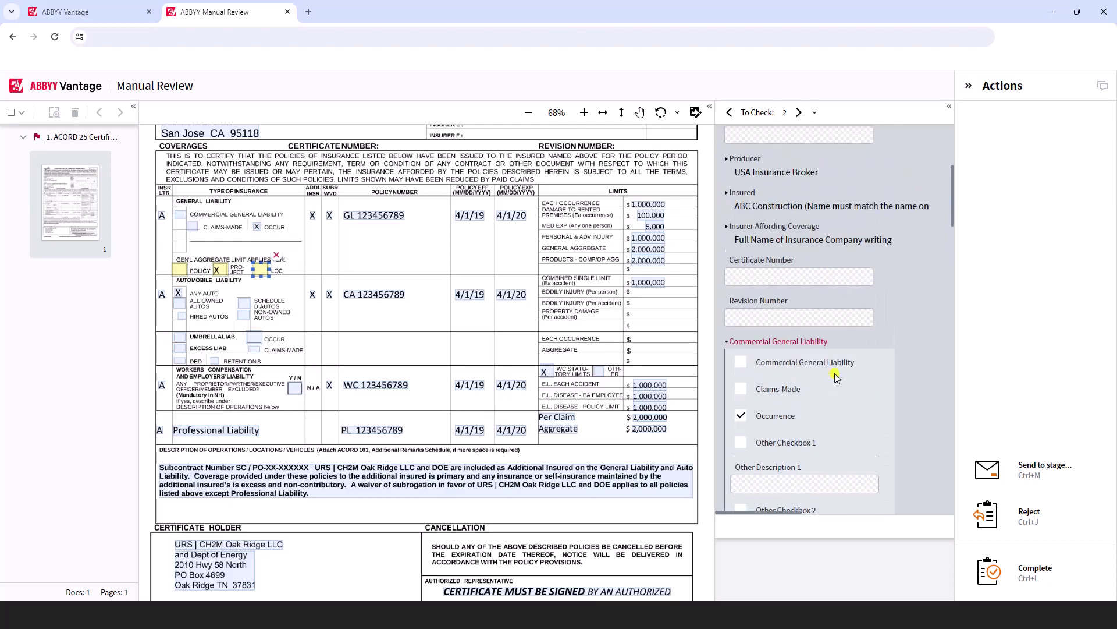
scroll(835, 374, "down", 2)
scroll(835, 373, "down", 3)
scroll(835, 373, "down", 2)
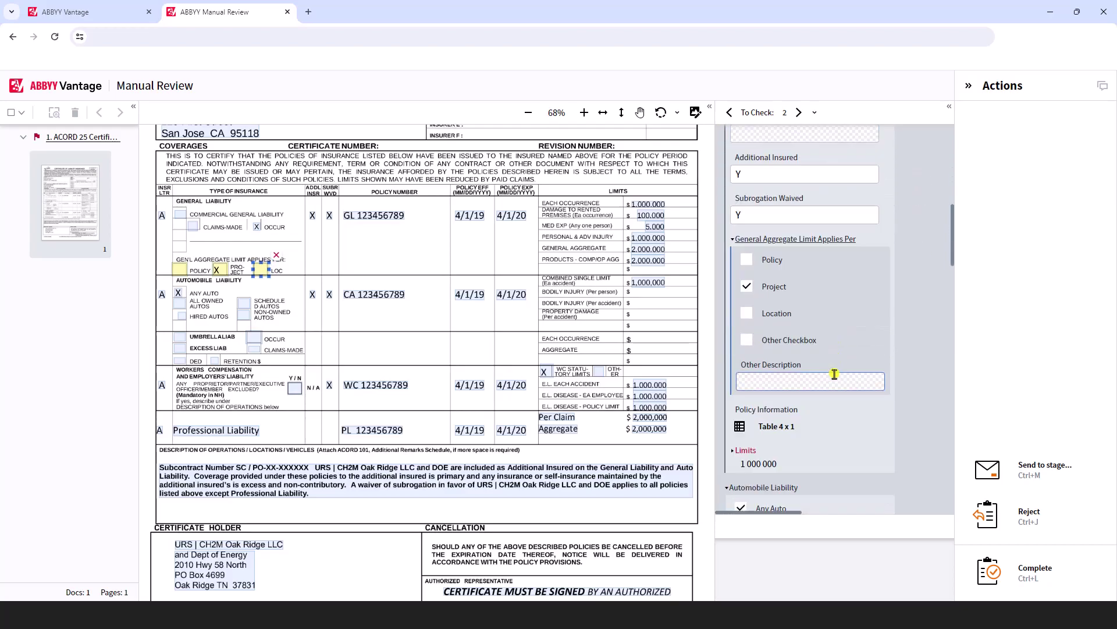
left_click(734, 452)
scroll(786, 450, "down", 3)
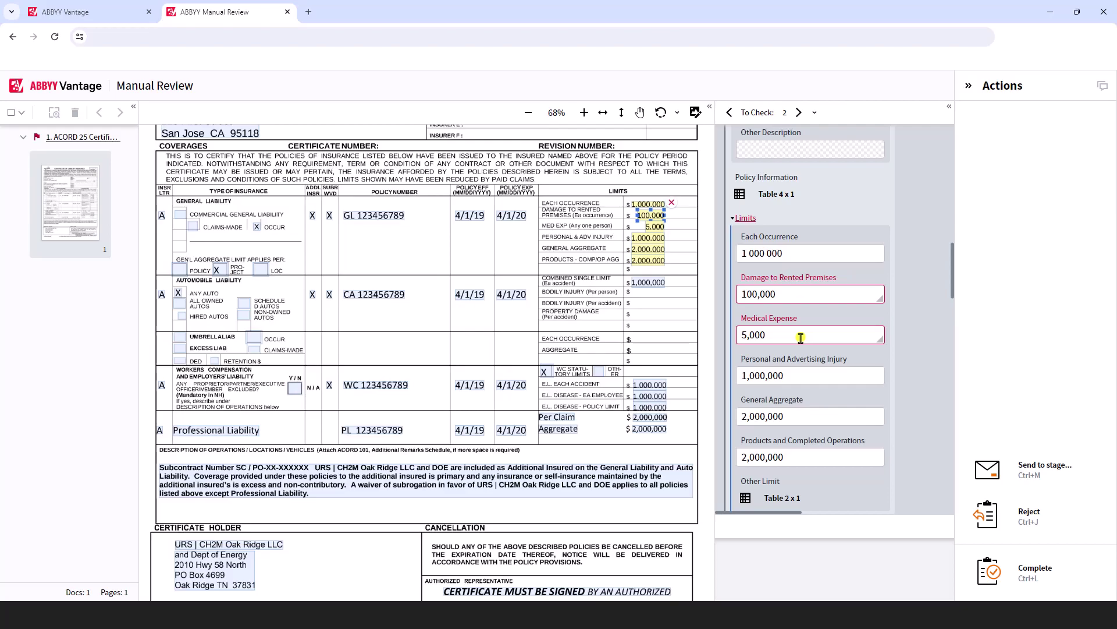
Find 'aco' in the Skill Catalog and load the ACORD Process Skill in the designer
left_click(106, 16)
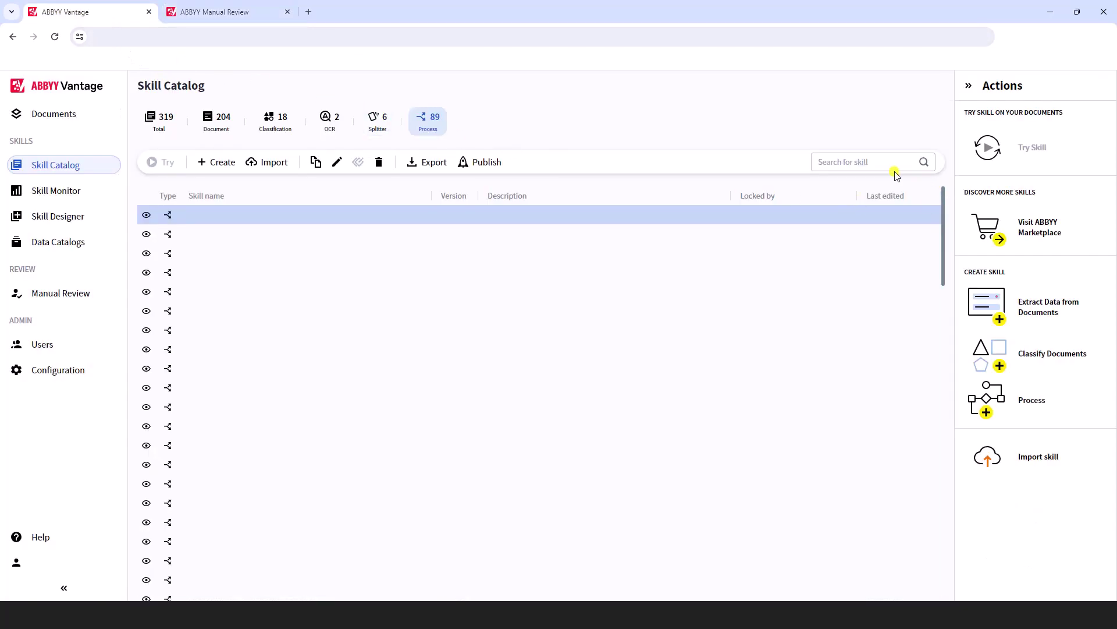
left_click(861, 166)
type("a")
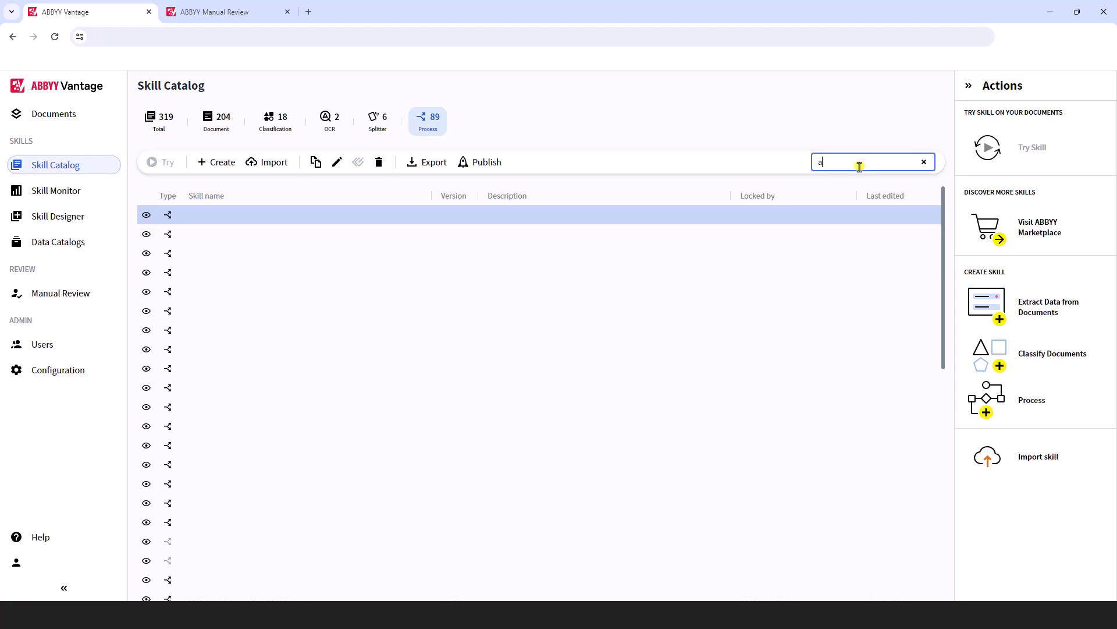
type("co")
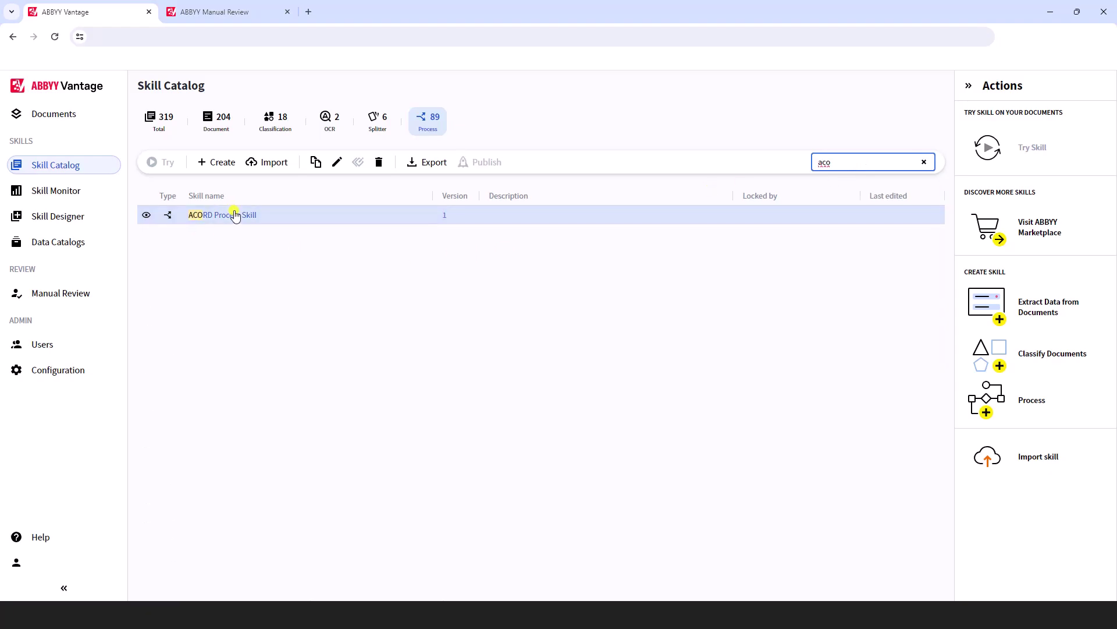
double_click(233, 215)
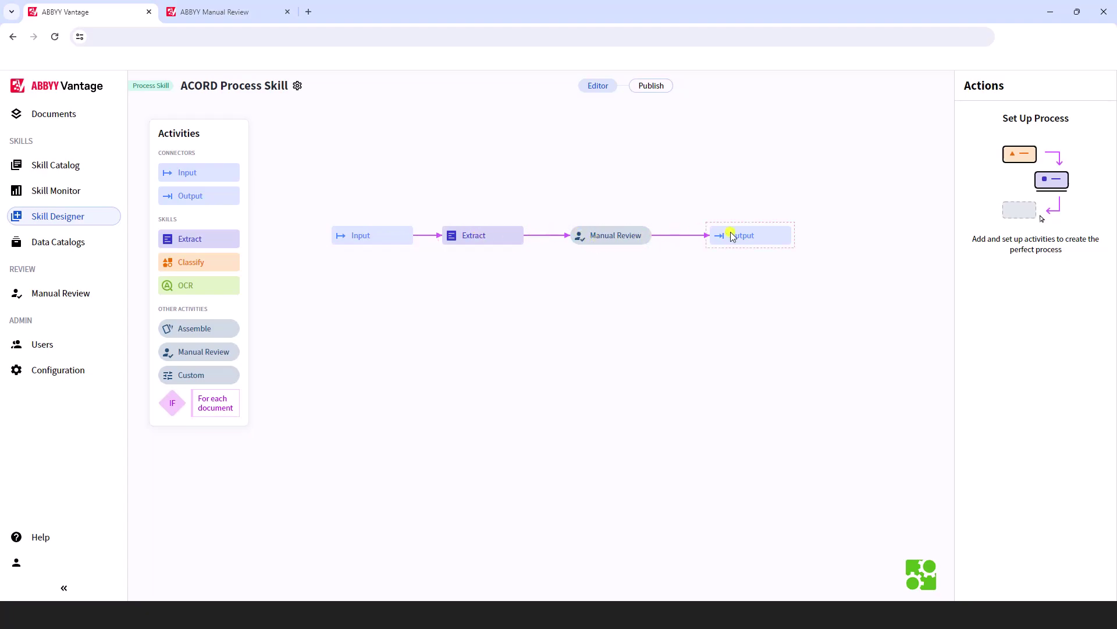
View the Extract step's ACORD 25 document skill details and close them
left_click(489, 236)
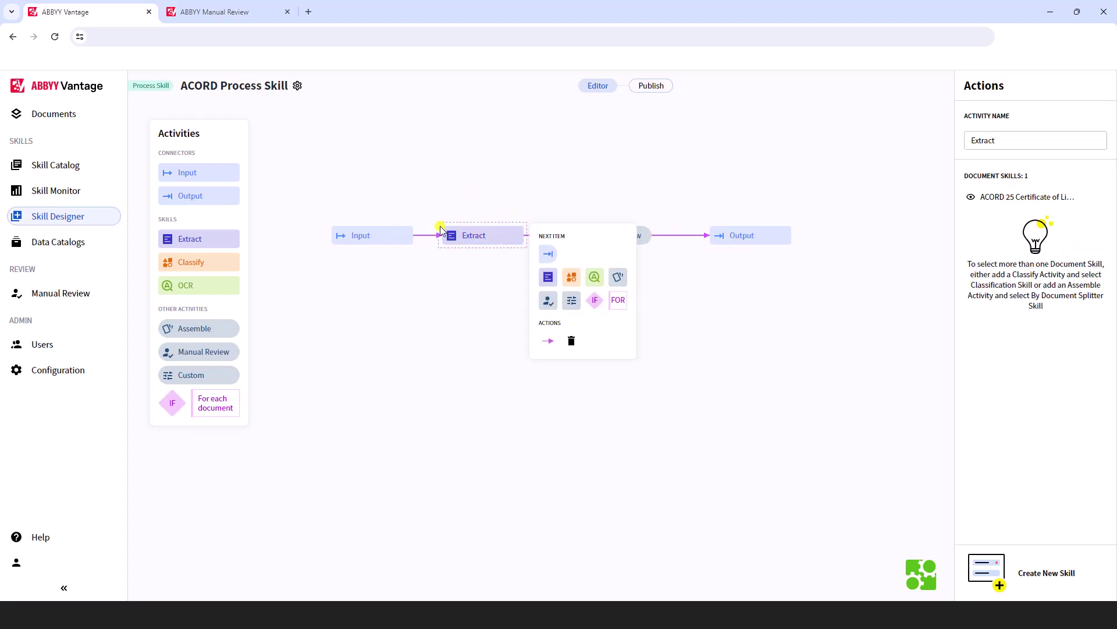
left_click(1039, 200)
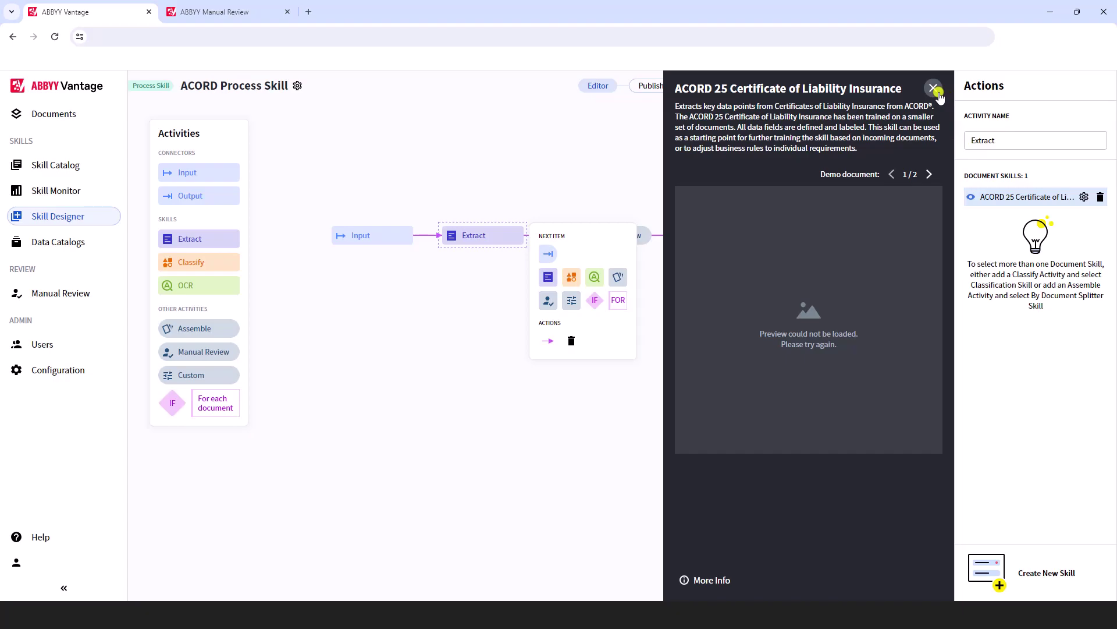
left_click(934, 90)
Show the Manual Review step's settings, set to review all documents
left_click(657, 184)
left_click(634, 241)
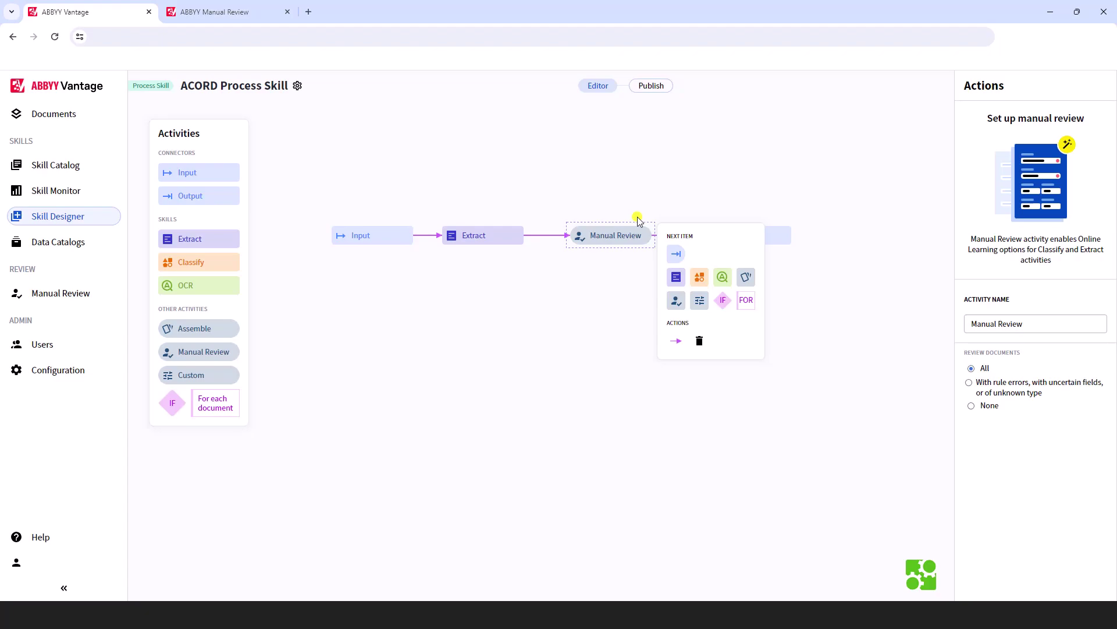
Review the Output step's export settings, then show the Extract step's settings again
left_click(670, 215)
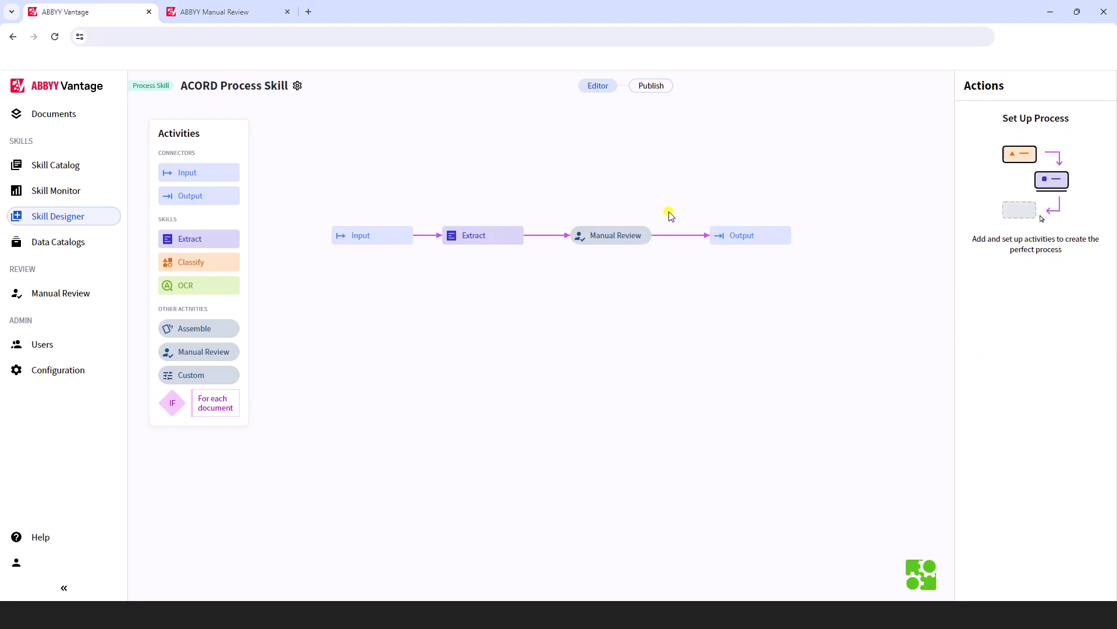
left_click(770, 235)
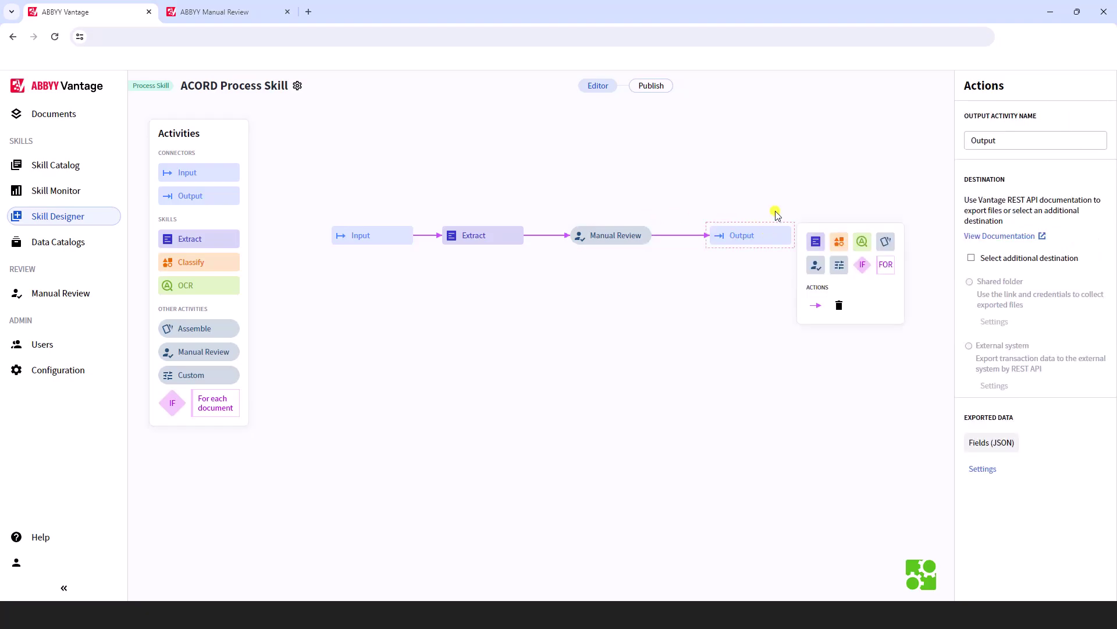
left_click(792, 184)
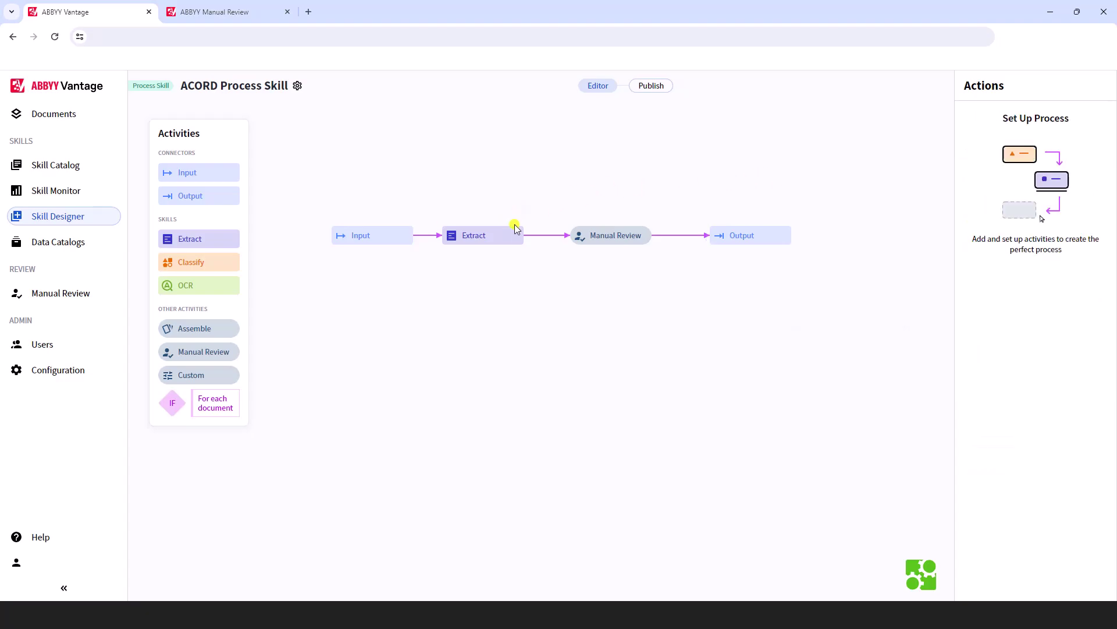
left_click(505, 242)
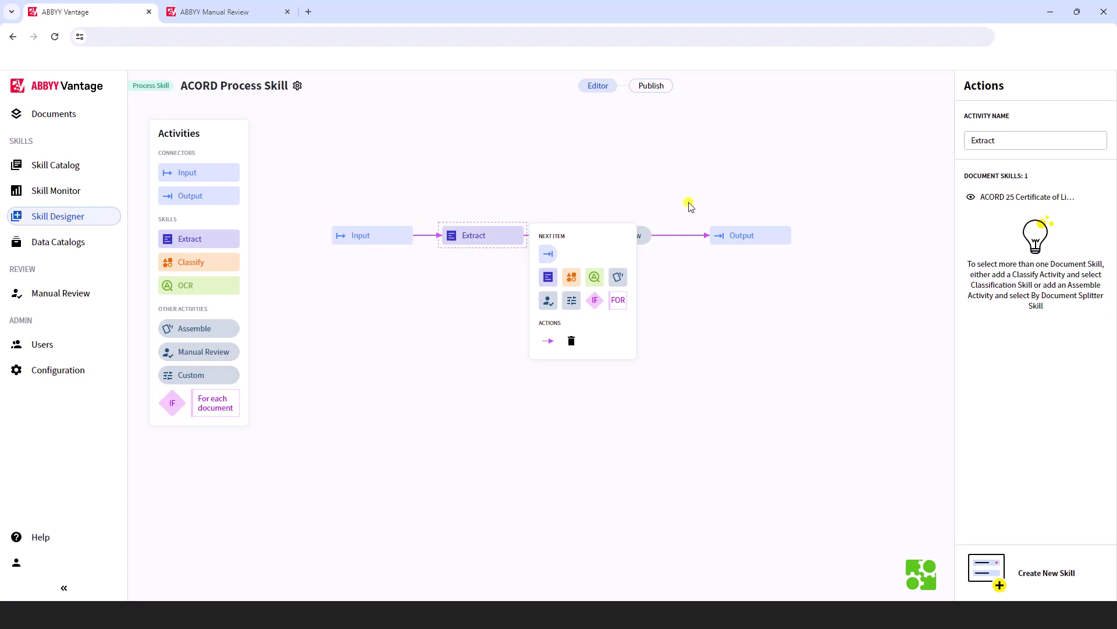
Return to the ACORD 25 Manual Review showing Damage to Rented Premises 100,000 and Medical Expense 5,000
left_click(222, 15)
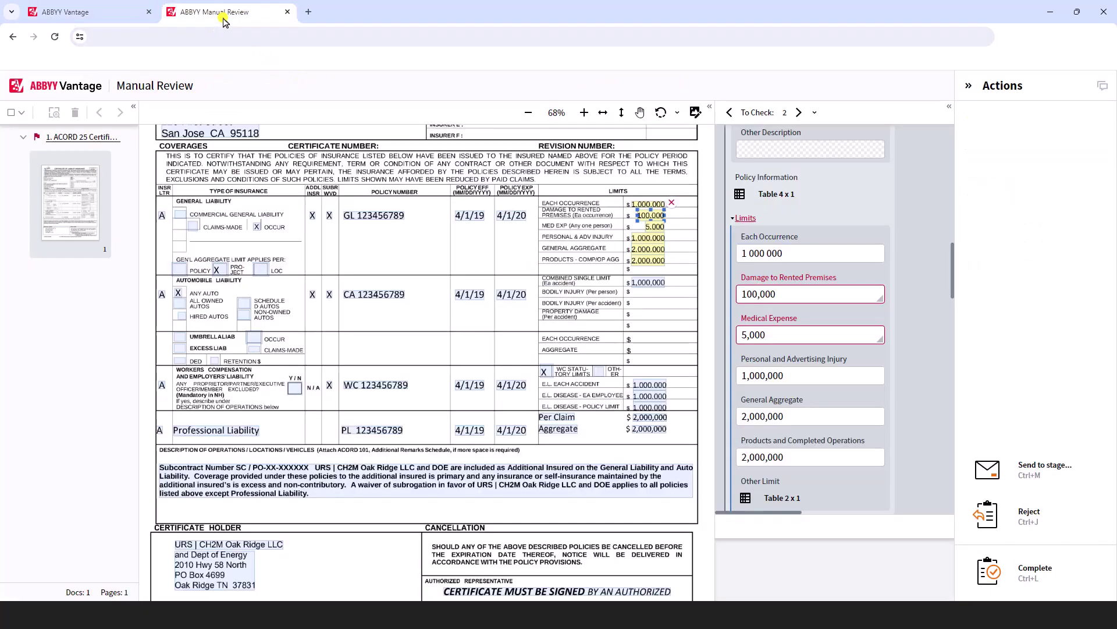